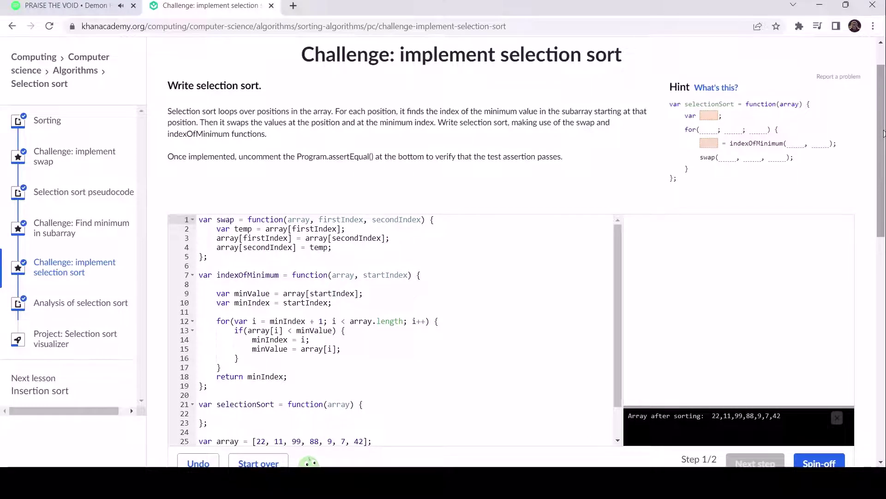
pyautogui.moveTo(884, 132); pyautogui.dragTo(879, 158)
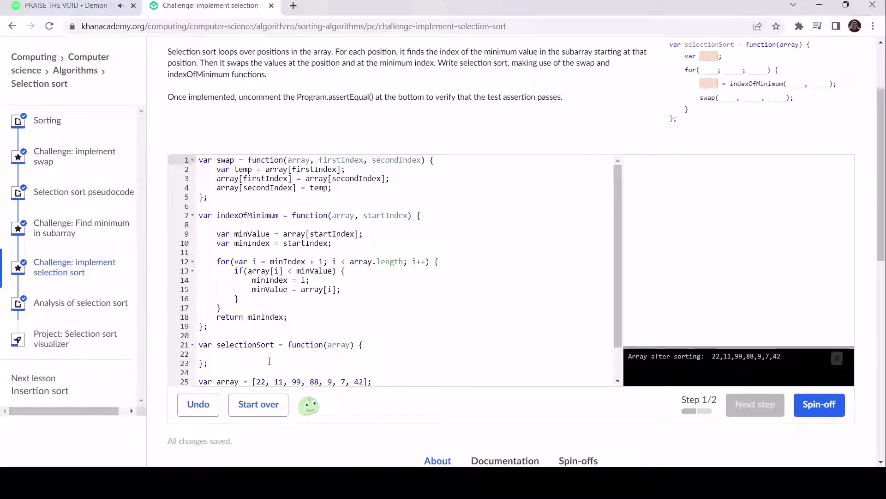
# - Put the cursor inside the empty selectionSort function body on line 22
pyautogui.click(268, 354)
pyautogui.scroll(-2, 269, 354)
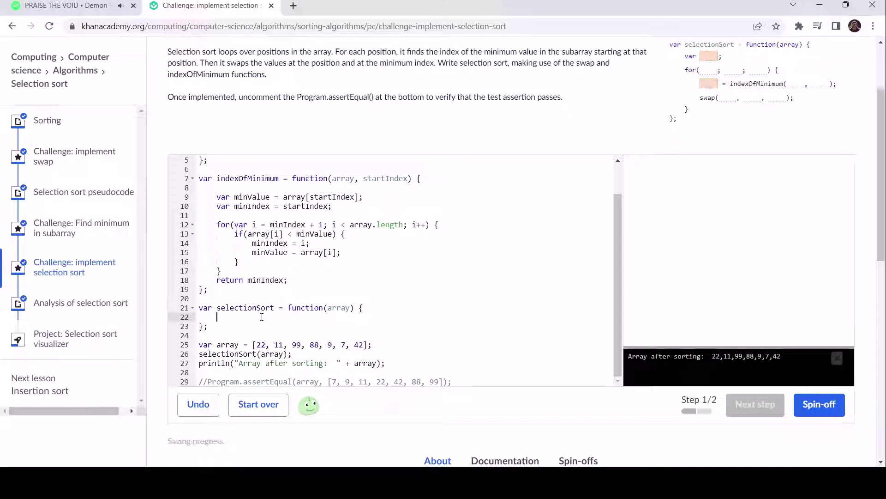
pyautogui.write('var')
pyautogui.write(' mini9m')
pyautogui.write('mum;')
# - Declare var minimum and add an empty for loop from i = 0 to array.length
pyautogui.press('Return')
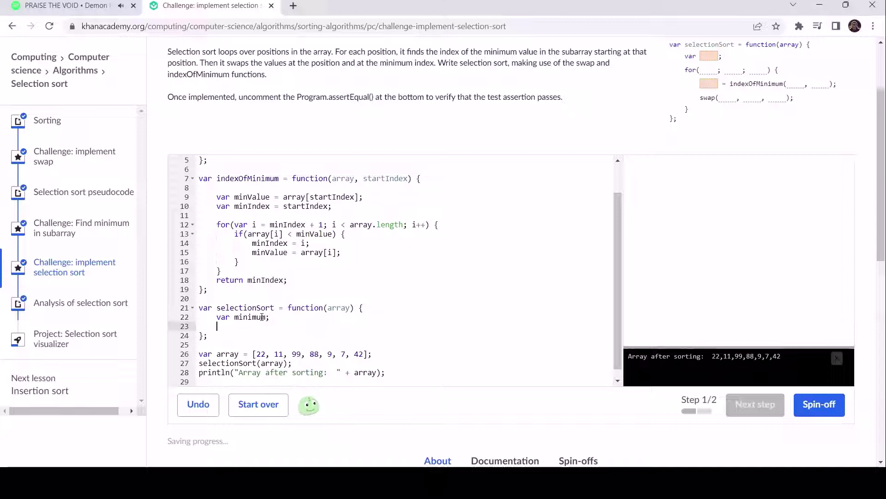
pyautogui.write('for(var i ')
pyautogui.write('= 0; ')
pyautogui.write('i < a')
pyautogui.write('rray.')
pyautogui.write('length')
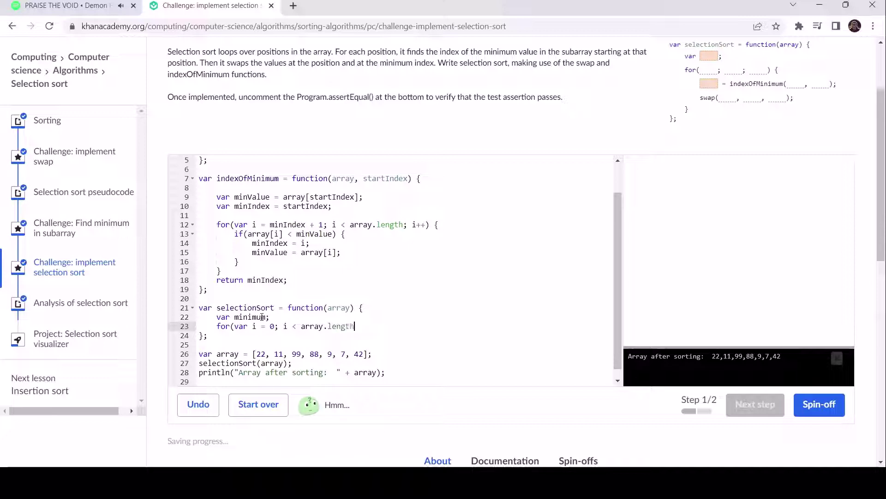
pyautogui.write('; i')
pyautogui.write('++) {')
pyautogui.press('Return')
pyautogui.write('}')
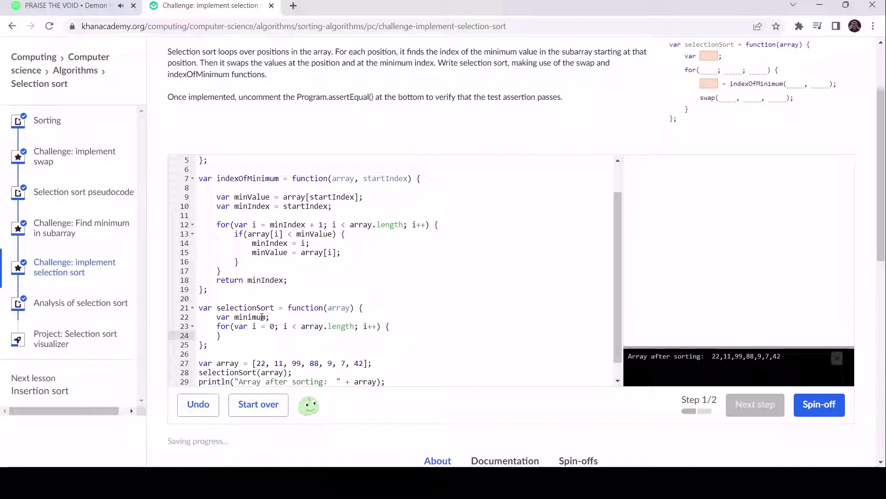
# - Set minimum = indexOfMinimum(array, i) inside the loop and begin a swap call
pyautogui.press('Return')
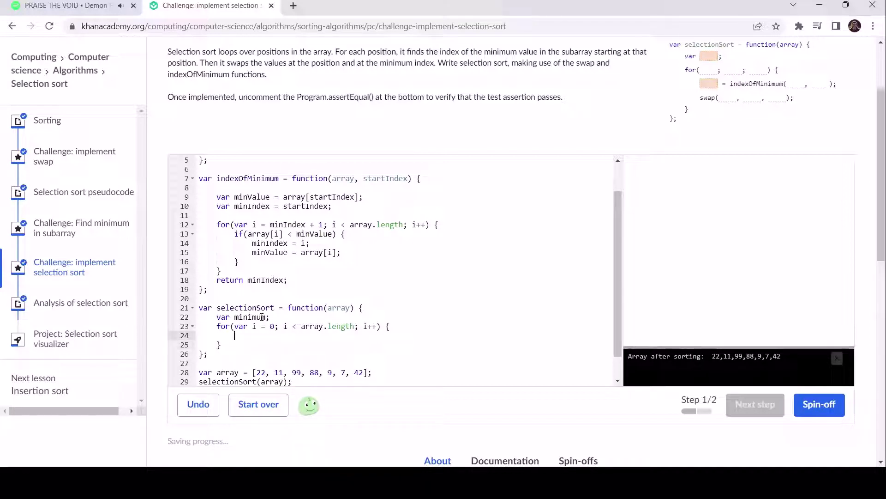
pyautogui.write('mini')
pyautogui.write('mum')
pyautogui.press('BackSpace')
pyautogui.write('imum ')
pyautogui.write('= ')
pyautogui.write('indexO')
pyautogui.write('fMinimum(')
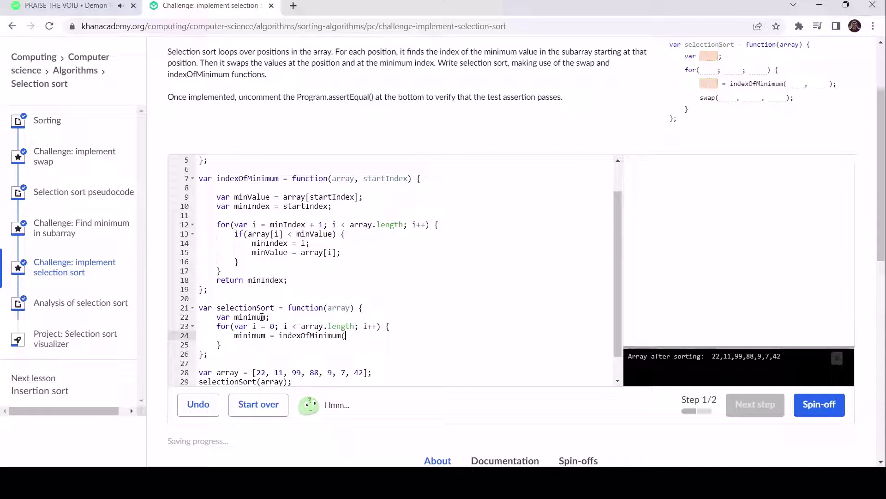
pyautogui.write('array, ')
pyautogui.write('i)')
pyautogui.write(';')
pyautogui.press('Return')
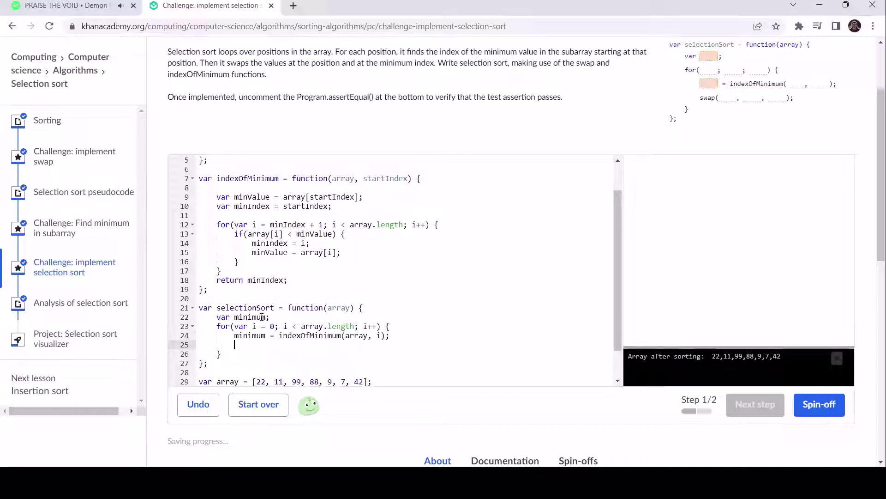
pyautogui.write('swap(')
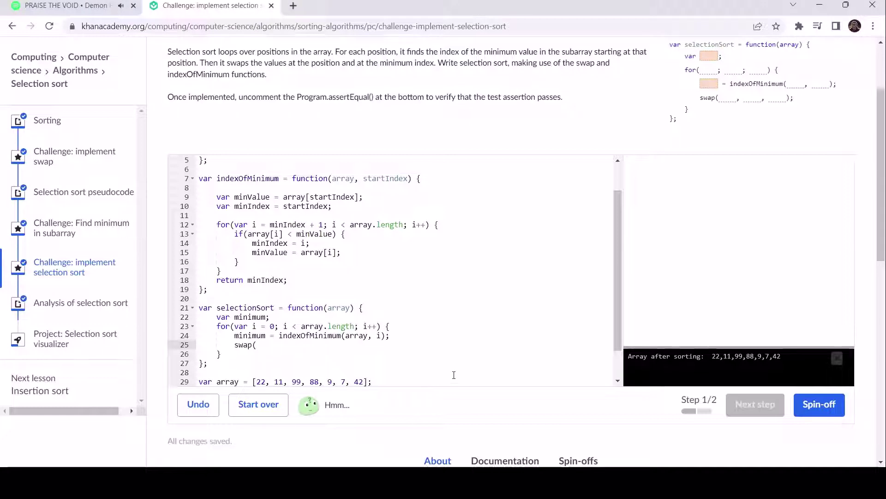
pyautogui.write('array, i, ')
pyautogui.write('mini')
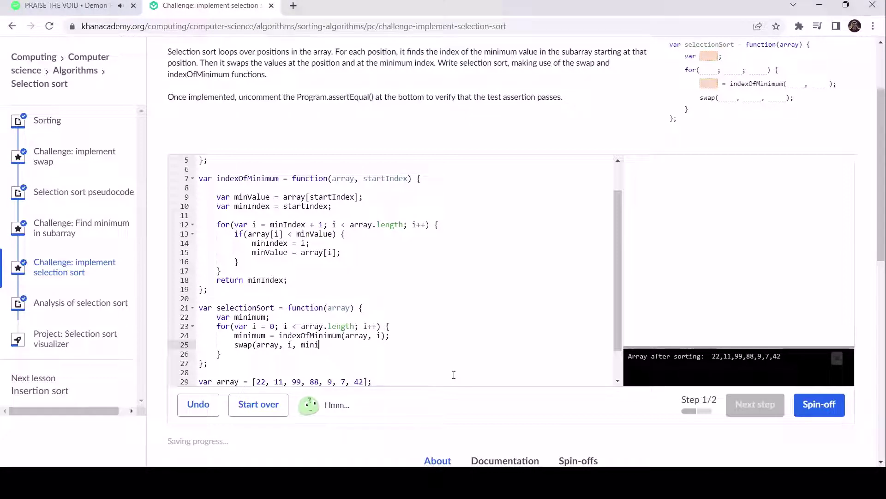
pyautogui.write('mum);')
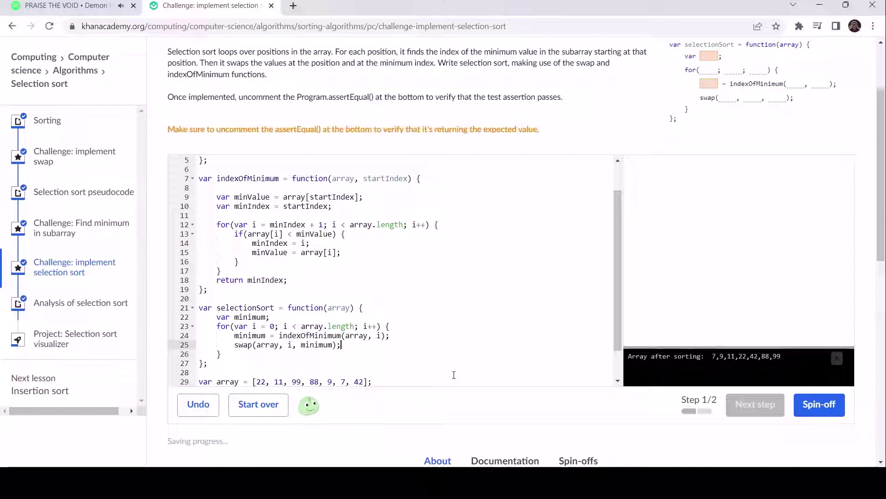
pyautogui.scroll(-2, 410, 278)
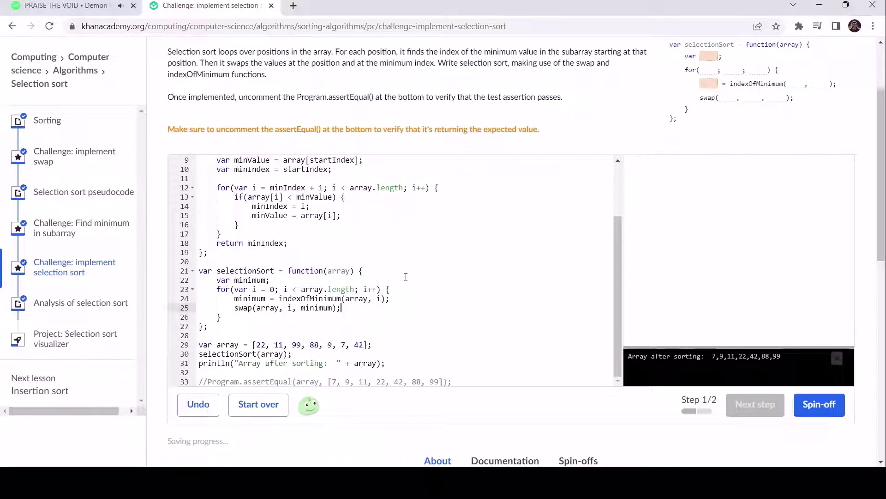
# - Complete swap(array, i, minimum), uncomment the line 33 assertEqual, and move to step 2
pyautogui.click(455, 382)
pyautogui.press('Return')
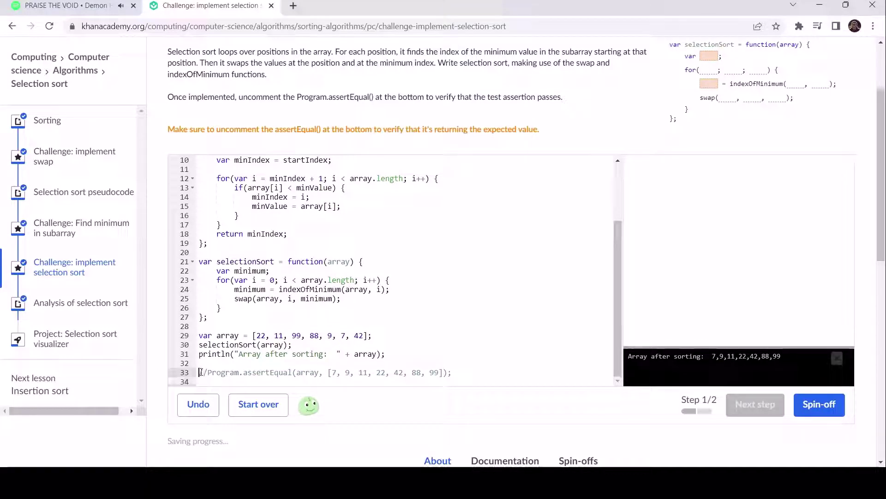
pyautogui.moveTo(200, 373); pyautogui.dragTo(465, 373)
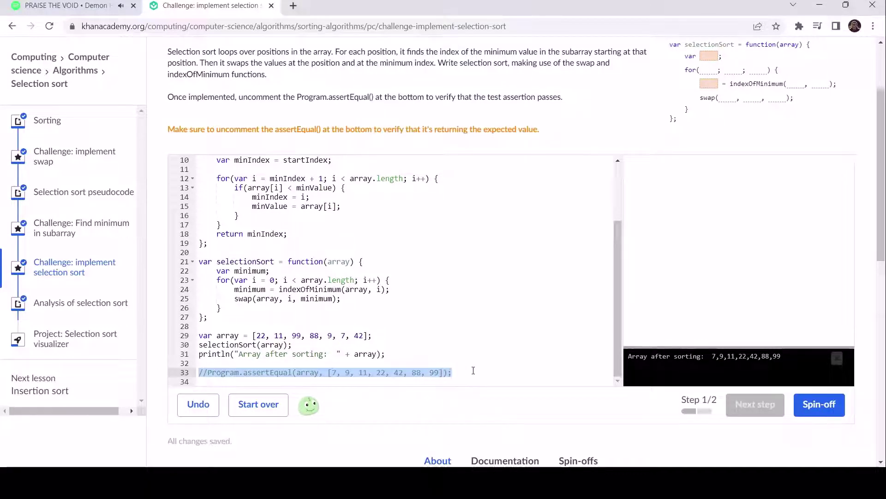
pyautogui.hotkey('ctrl', '/')
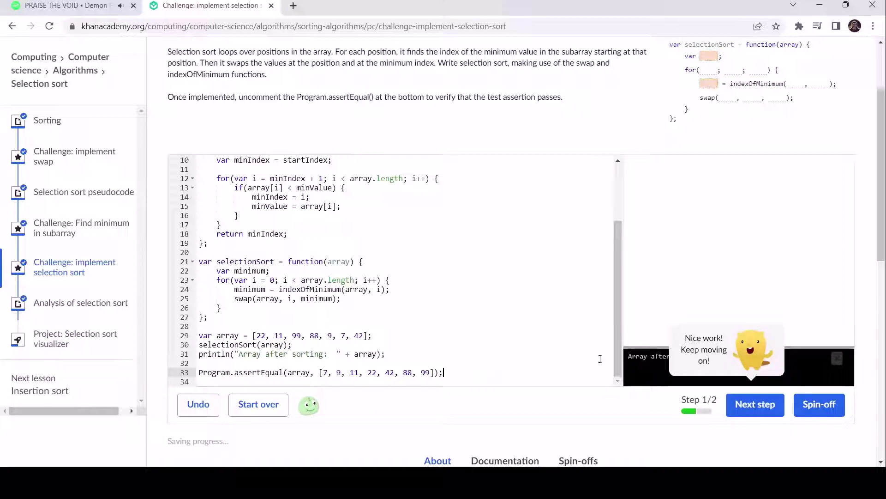
pyautogui.click(755, 404)
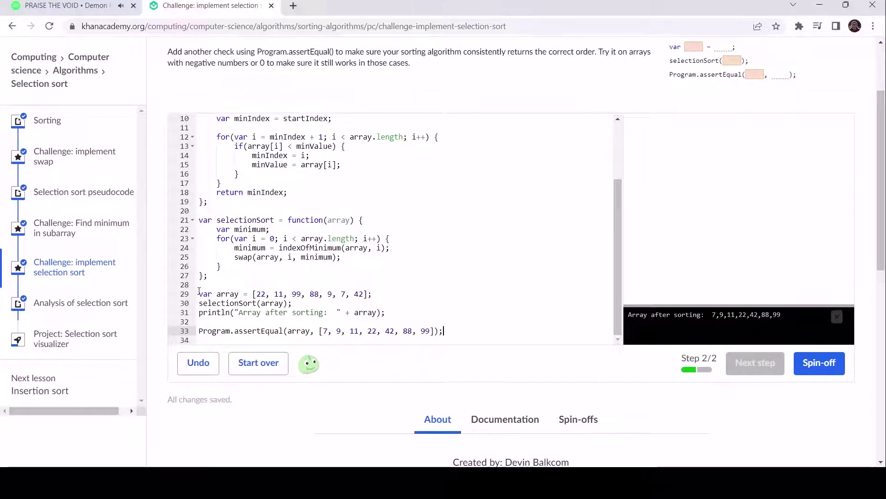
# - Duplicate the lines 29–33 test block below the original
pyautogui.moveTo(199, 294); pyautogui.dragTo(469, 331)
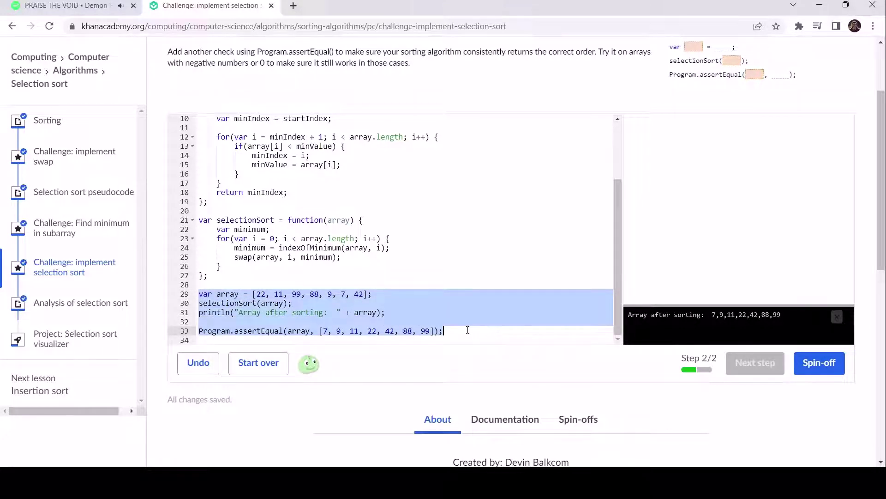
pyautogui.click(467, 331)
pyautogui.press('Down')
pyautogui.press('Return')
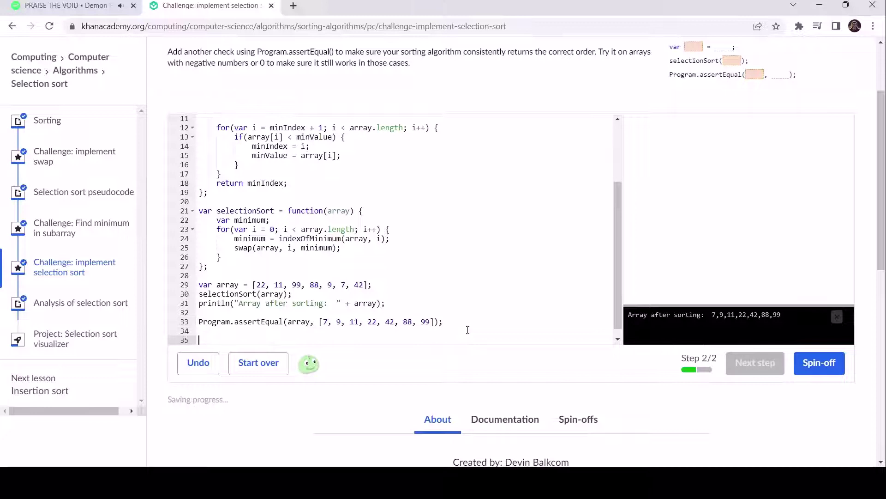
pyautogui.write('var array = [22, 11, 99, 88, 9, 7, 42]; selectionSort(array); println("Array after sorting:  " + array);  Program.assertEqual(array, [7, 9, 11, 22, 42, 88, 99]);')
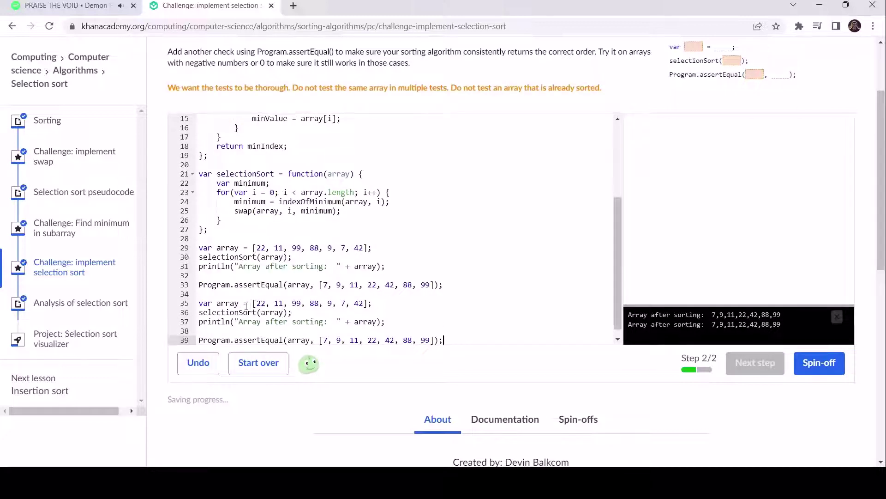
# - Rename array to array1 on every line of the pasted test block
pyautogui.click(244, 305)
pyautogui.write('1')
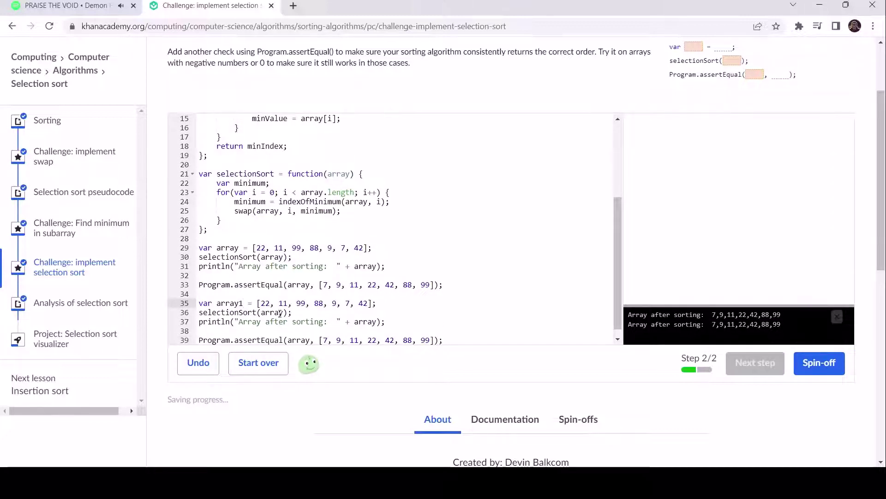
pyautogui.click(284, 313)
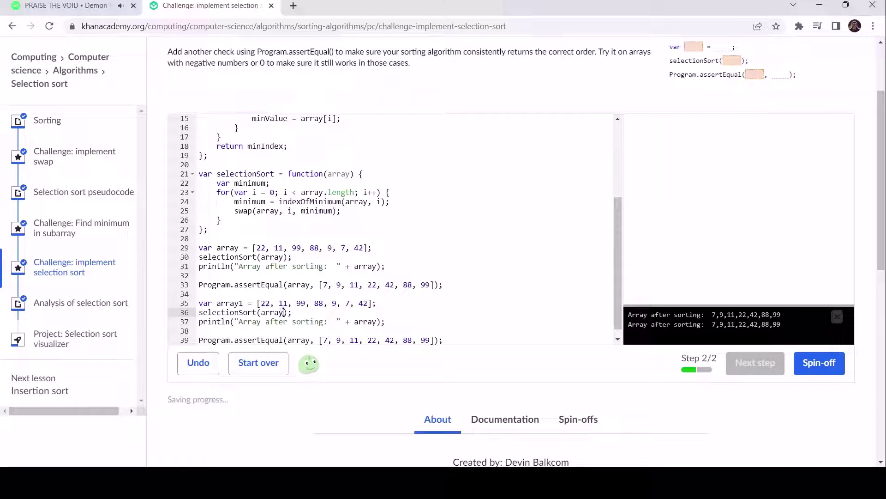
pyautogui.write('1')
pyautogui.click(265, 321)
pyautogui.write('1')
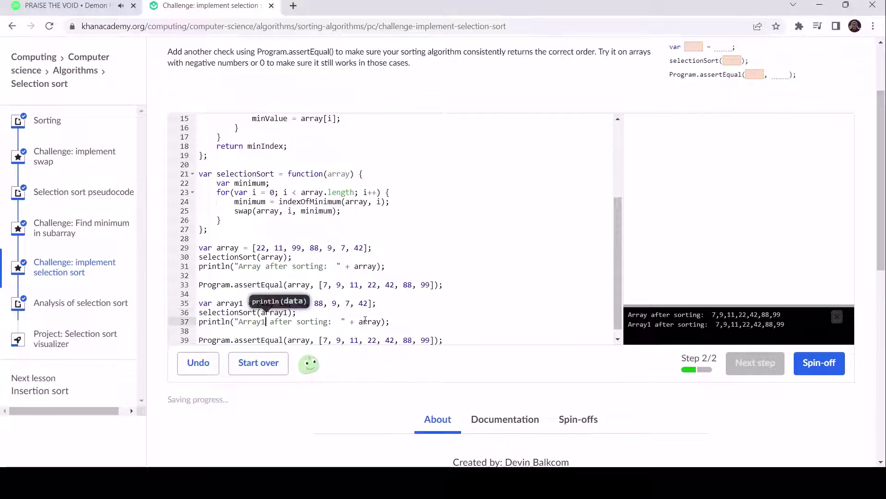
pyautogui.click(382, 322)
pyautogui.write('1')
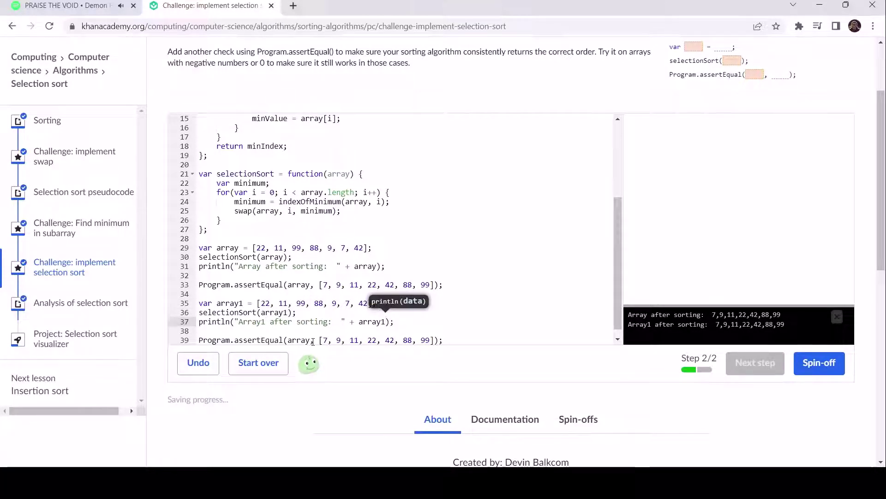
pyautogui.click(313, 341)
pyautogui.write('1')
pyautogui.click(320, 303)
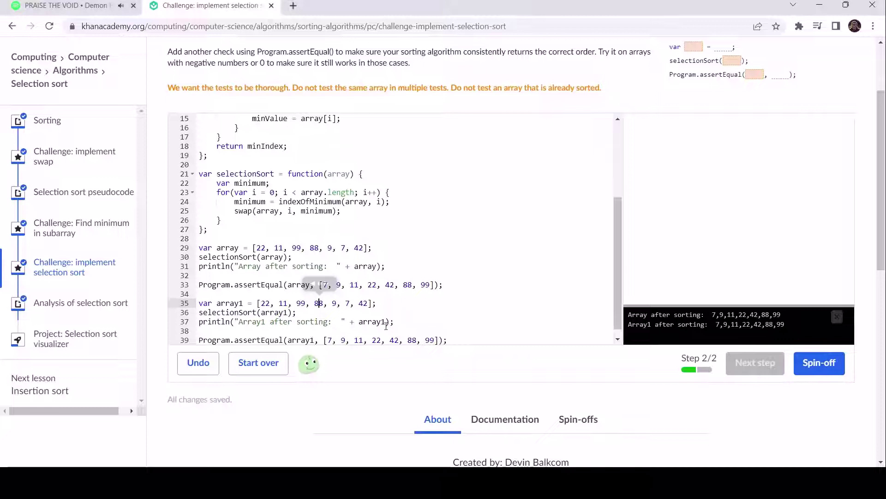
# - Replace array1's values with 26, 4, 0, -23, 56, 8, 40
pyautogui.moveTo(262, 303); pyautogui.dragTo(374, 303)
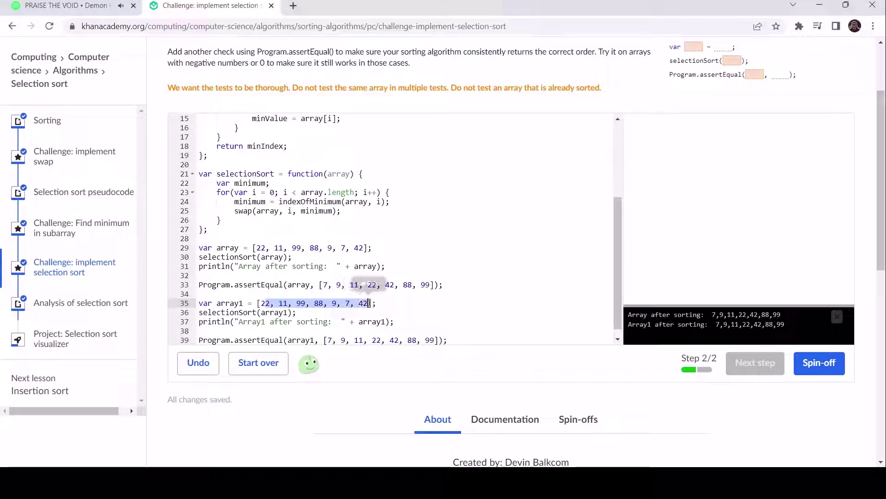
pyautogui.write('2')
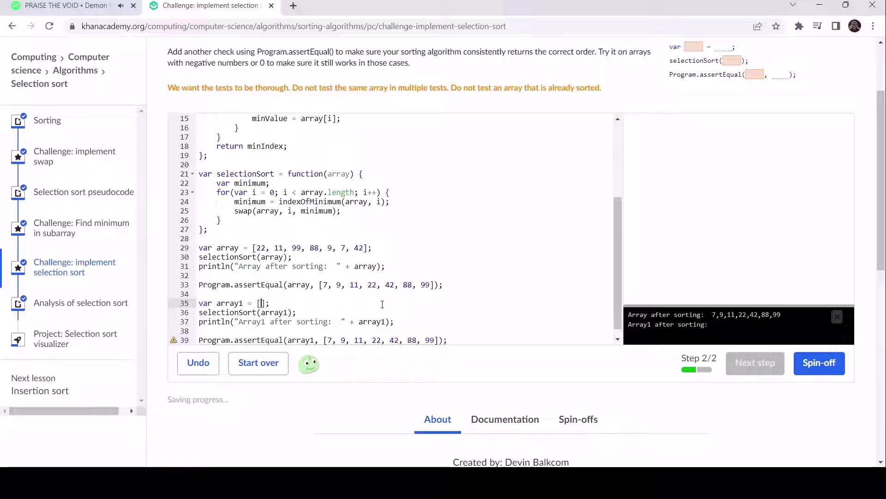
pyautogui.write('6, 4, 0,')
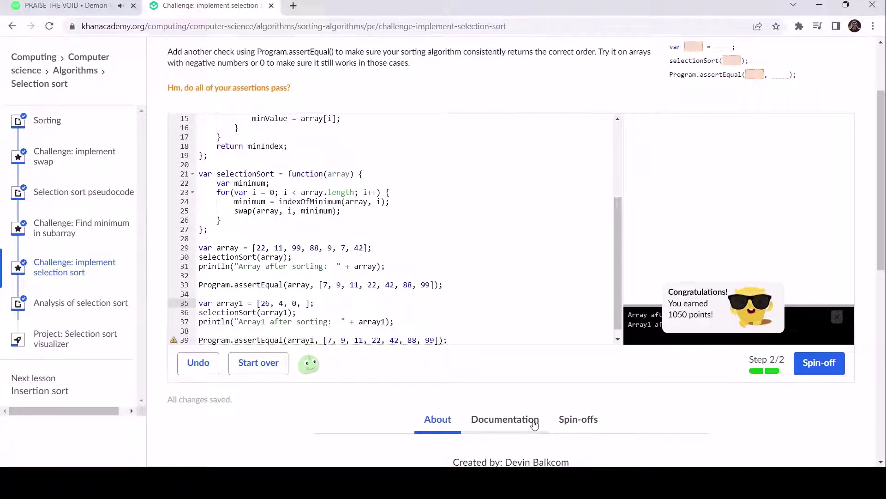
pyautogui.write(' -23, ')
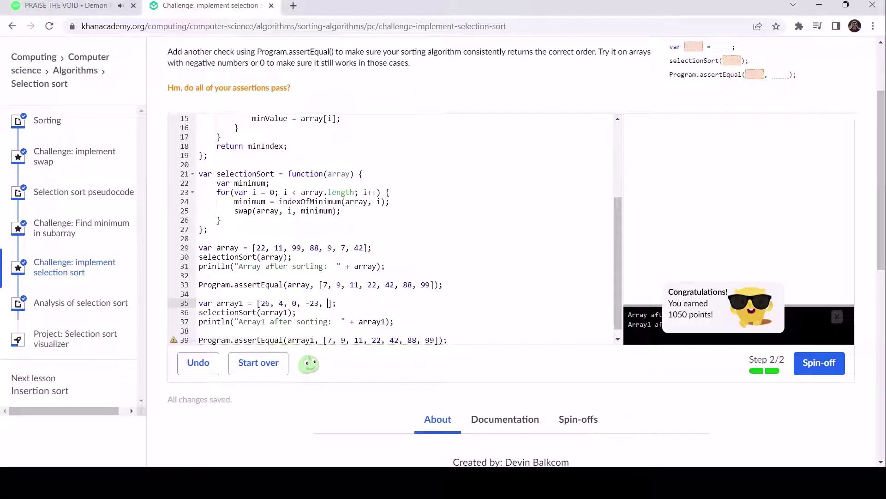
pyautogui.write('56, 8, 40')
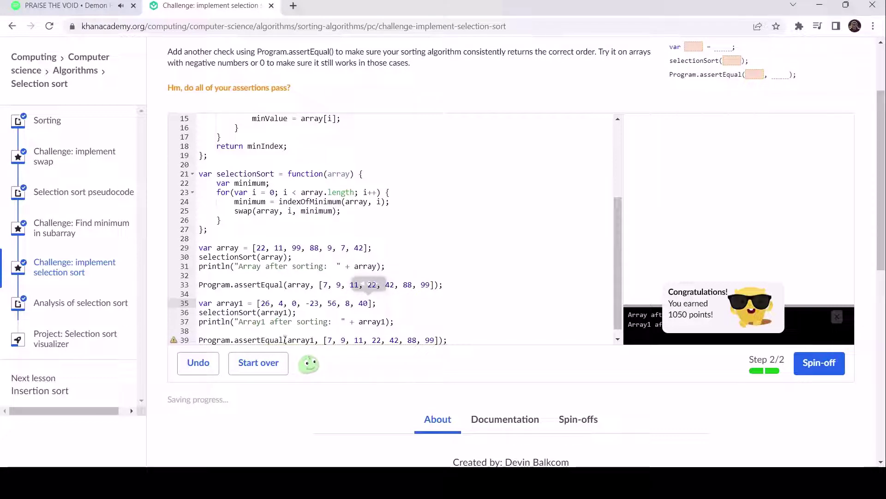
pyautogui.click(461, 338)
# - Change the second assertEqual's expected array to -23, 0, 4, 8, 26, 40, 56
pyautogui.press('Return')
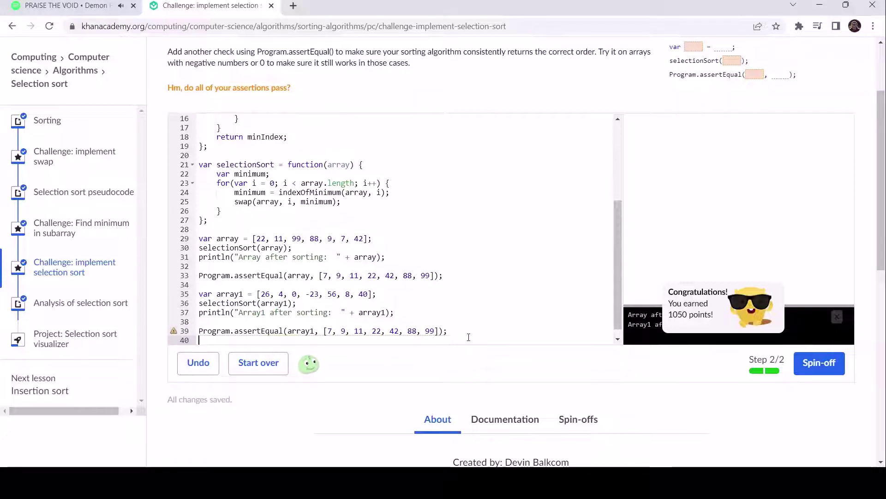
pyautogui.moveTo(327, 331); pyautogui.dragTo(436, 332)
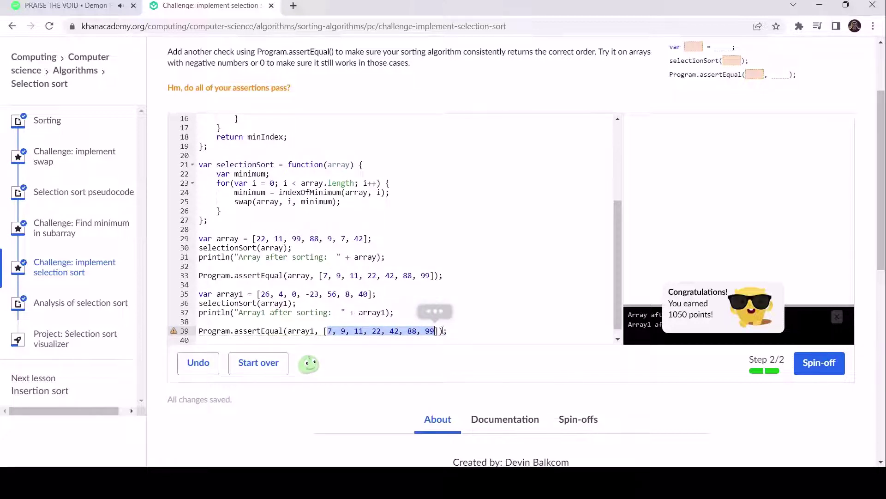
pyautogui.press('BackSpace')
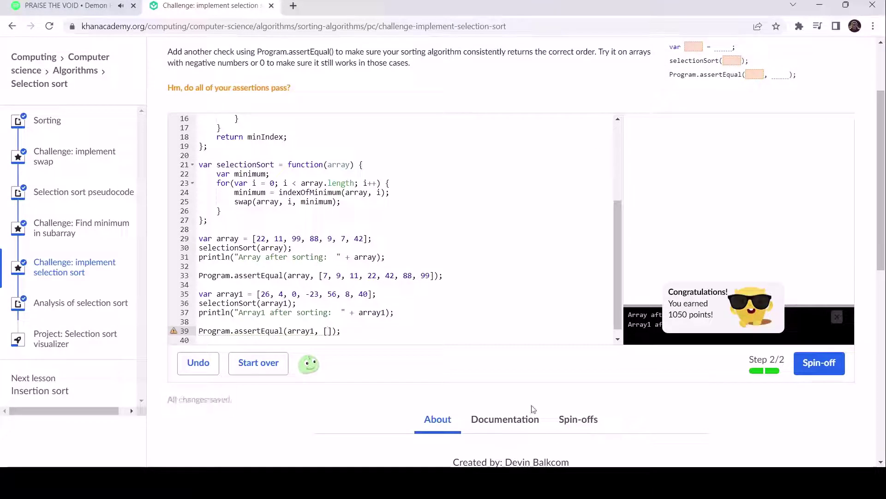
pyautogui.write('-23, 0')
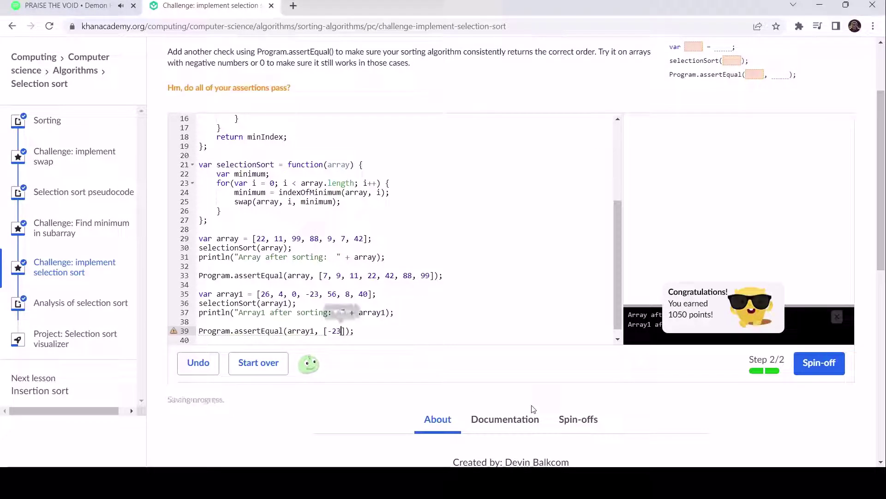
pyautogui.write(', 4, 8,')
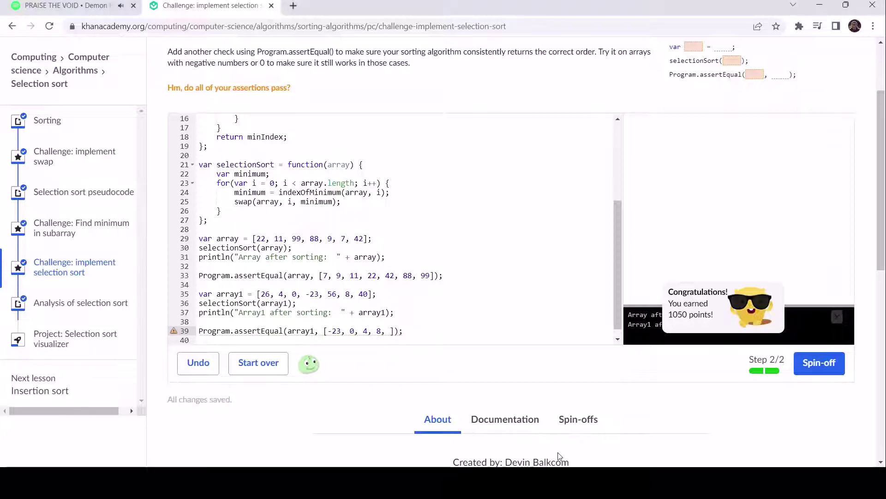
pyautogui.write(' 26, 40')
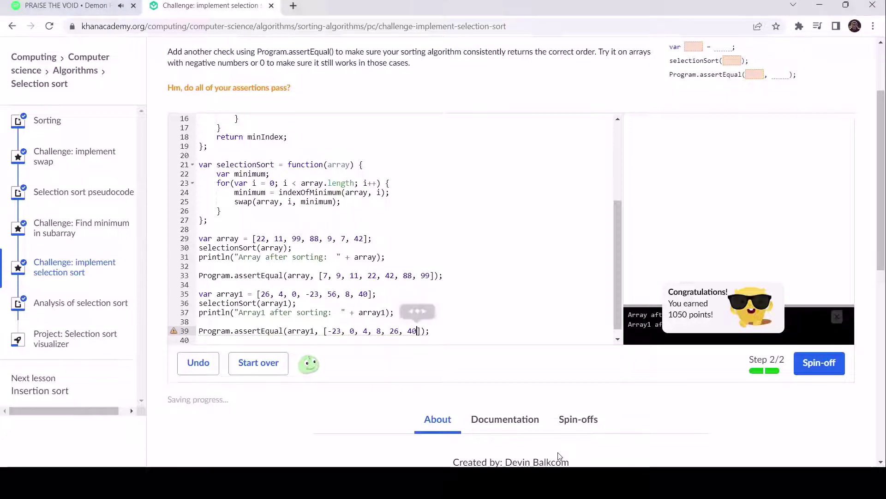
pyautogui.write(',')
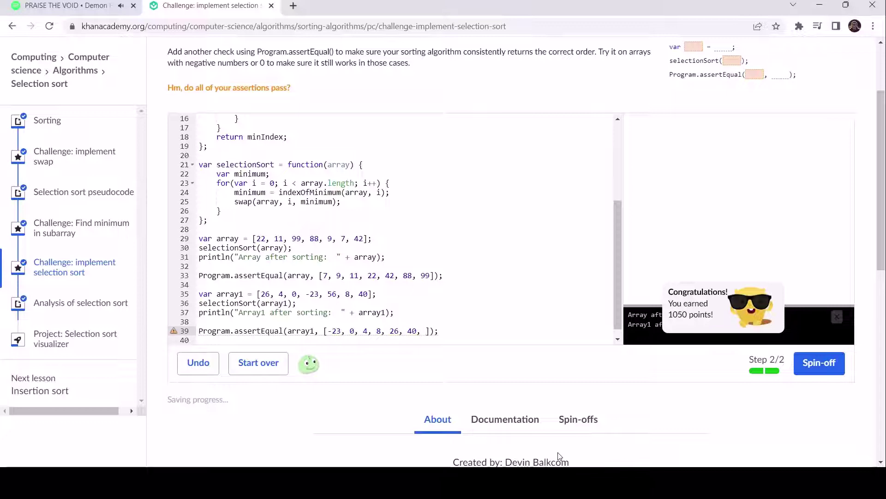
pyautogui.write(' 56')
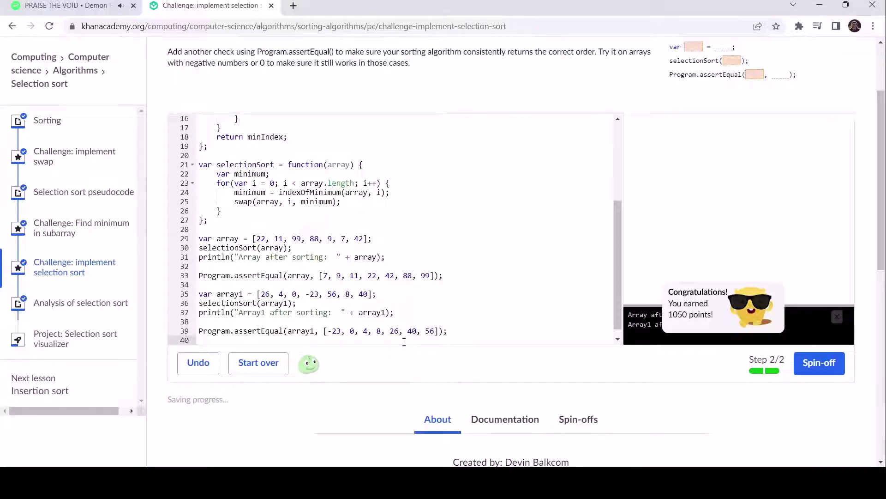
pyautogui.click(457, 332)
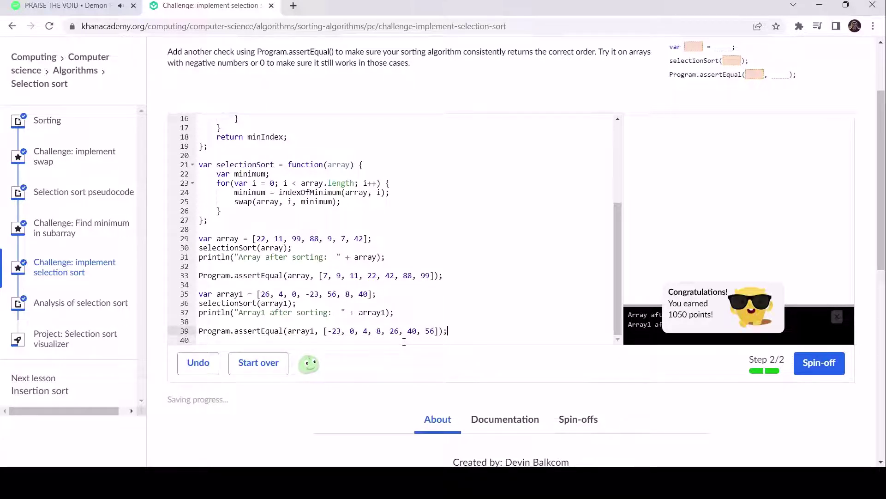
# - Dismiss the Congratulations popup and check array1's printed result -23,0,4,8,26,40,56
pyautogui.click(719, 299)
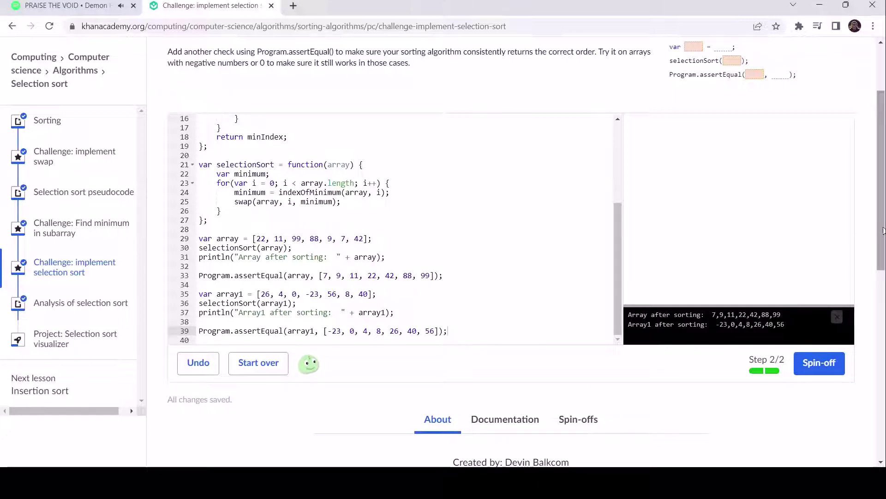
pyautogui.moveTo(882, 230)
pyautogui.mouseDown()
pyautogui.moveTo(882, 208)
pyautogui.moveTo(881, 229)
pyautogui.mouseUp()
pyautogui.scroll(5, 483, 283)
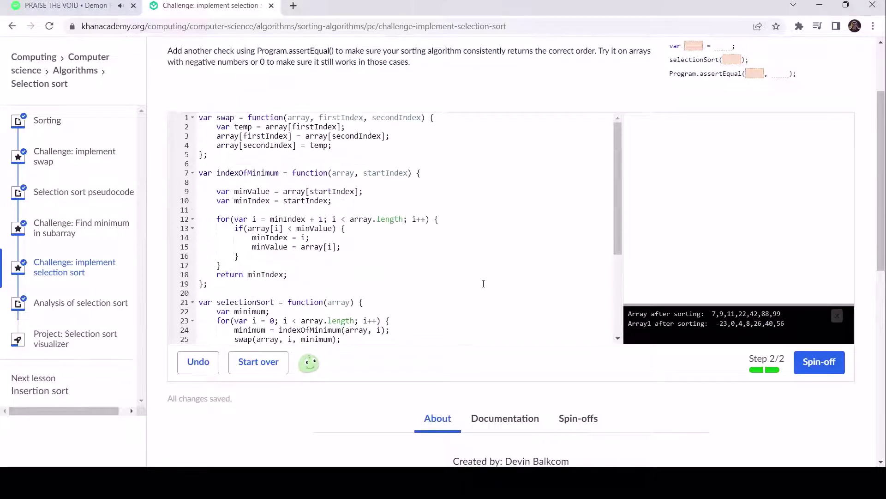
pyautogui.click(402, 328)
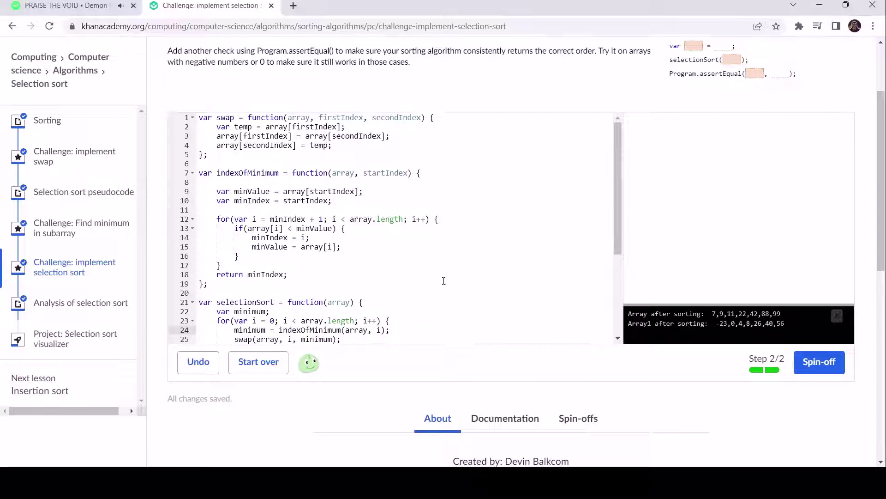
pyautogui.scroll(-3, 444, 281)
pyautogui.scroll(-3, 457, 280)
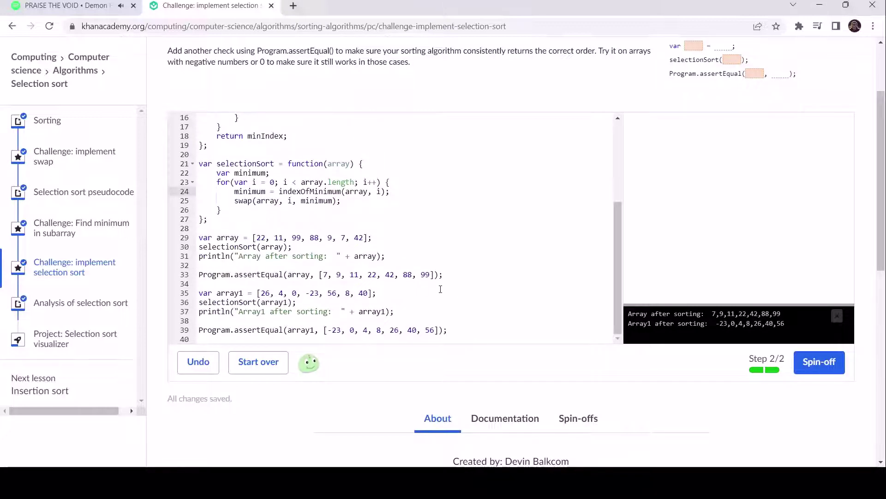
pyautogui.click(436, 339)
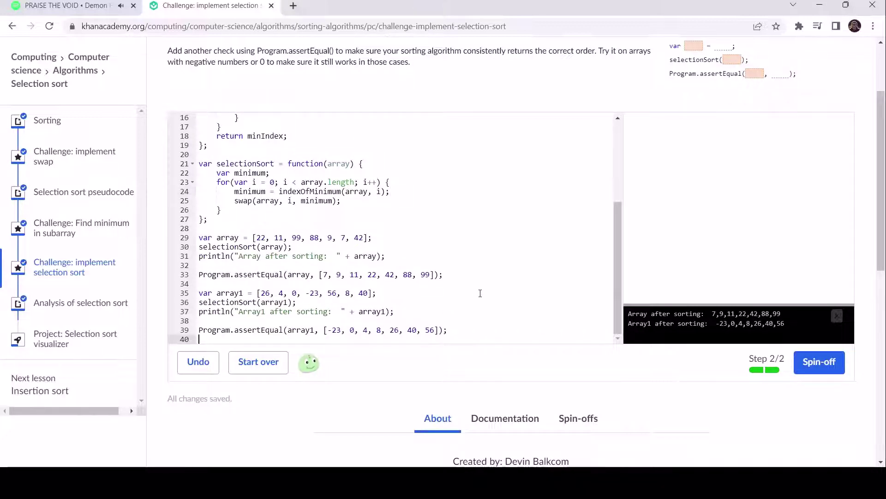